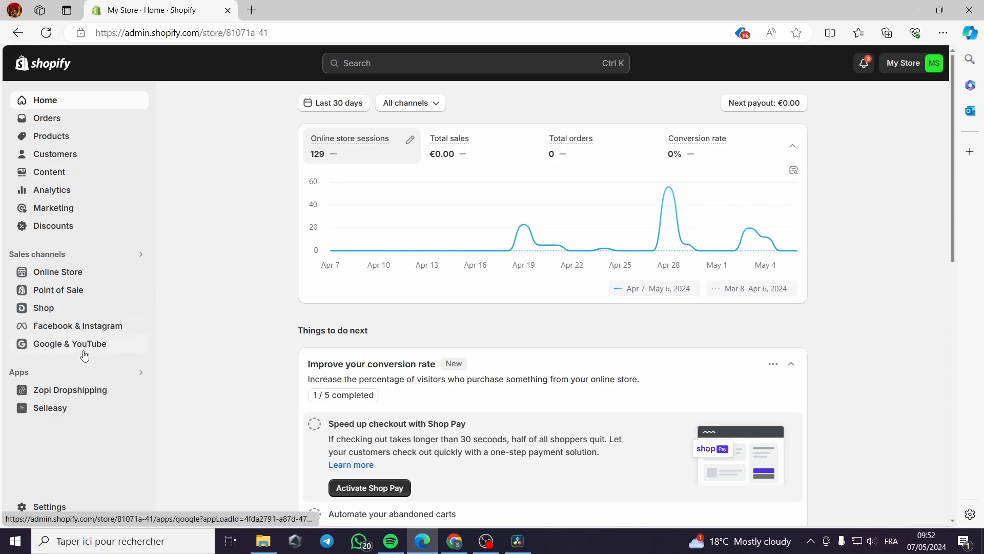
Start creating a Buy X get Y product discount in the store's discounts section.
left_click(57, 232)
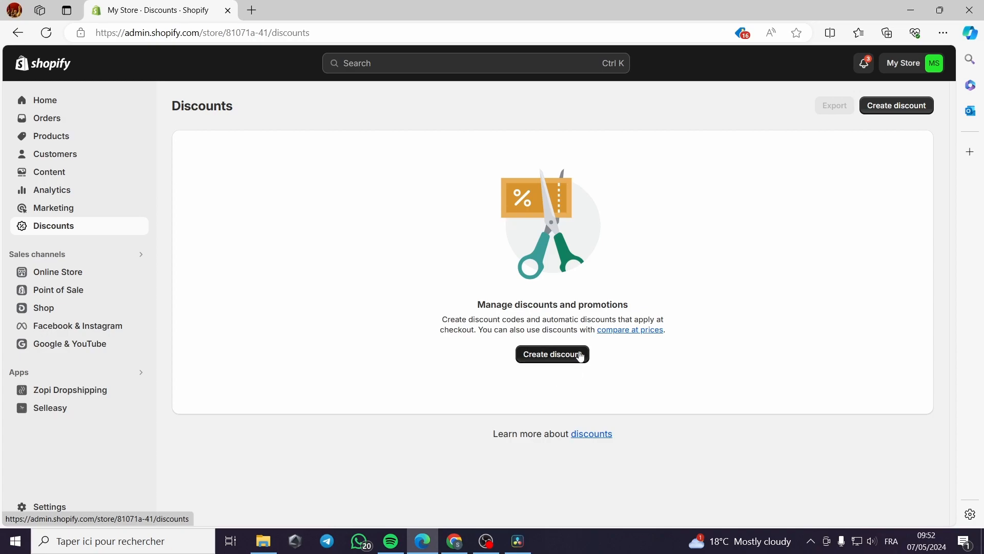
left_click(551, 358)
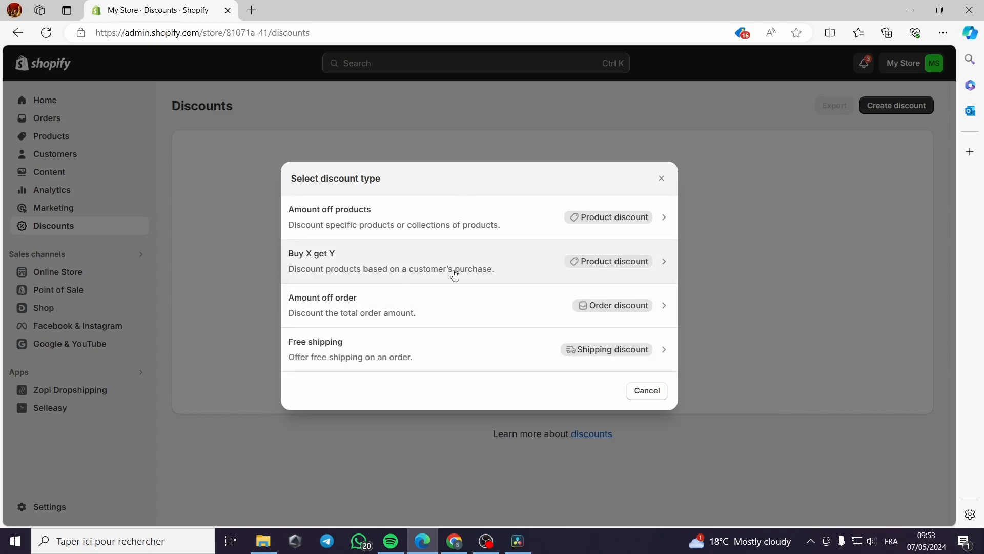
left_click(410, 267)
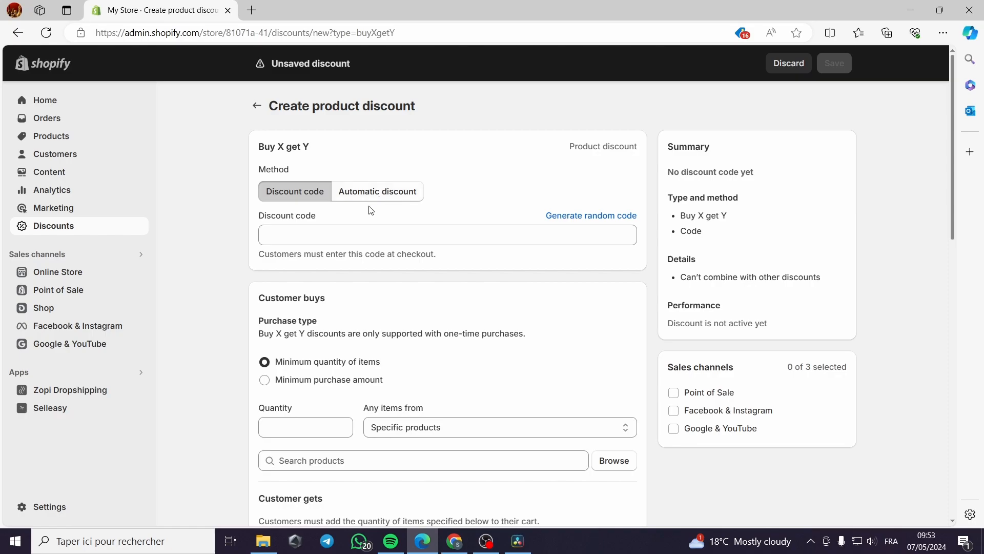
Generate a random discount code and clear it from the discount code field.
left_click(304, 234)
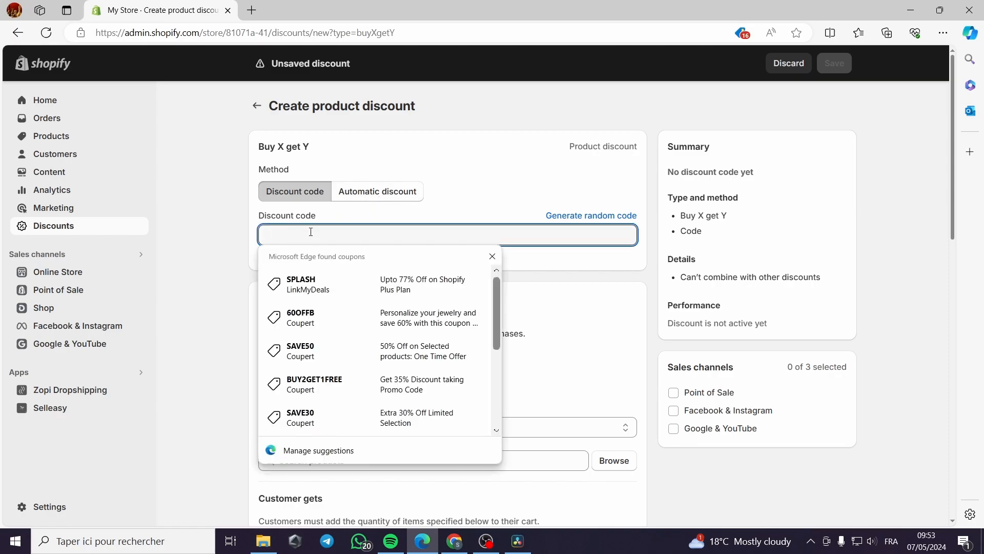
left_click(409, 210)
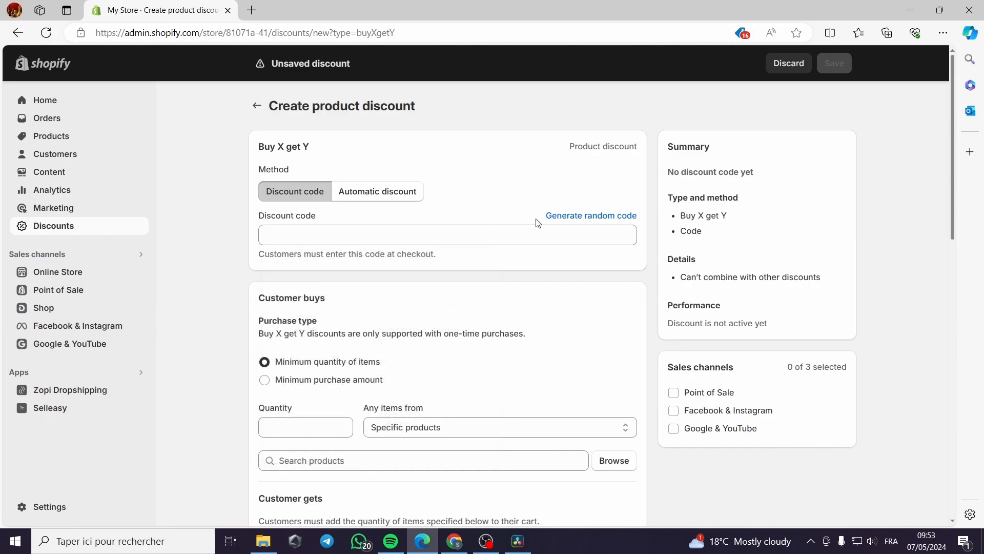
left_click(614, 216)
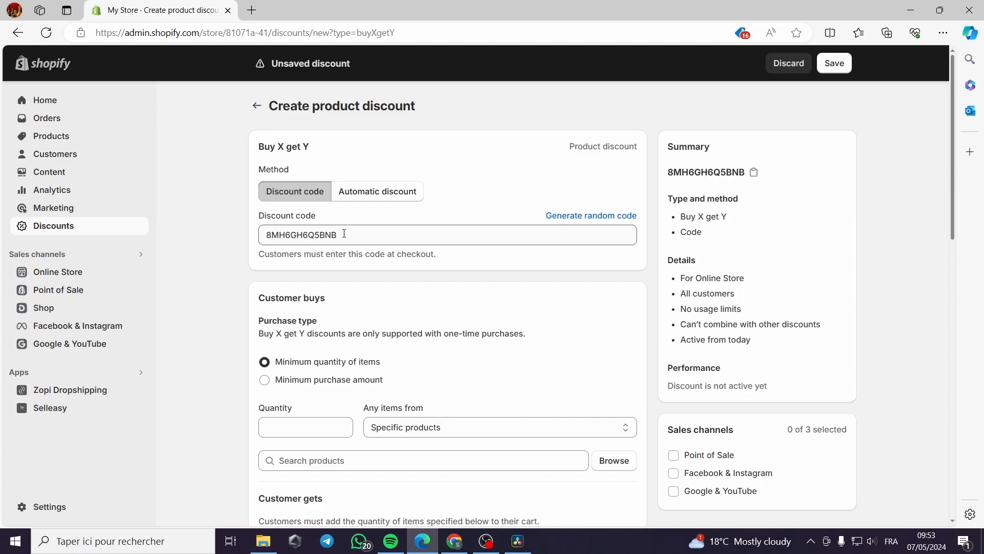
left_click_drag(344, 229, 248, 239)
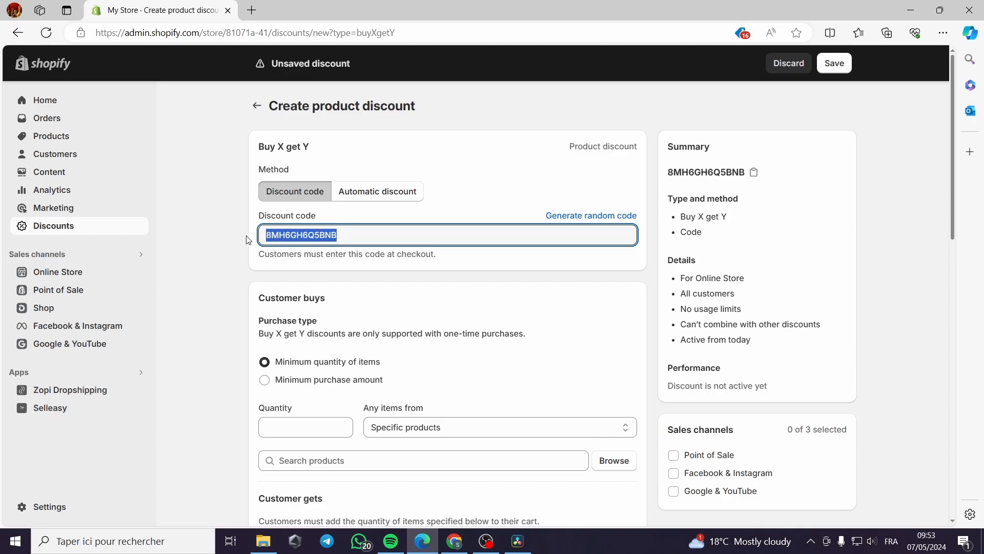
key("BackSpace")
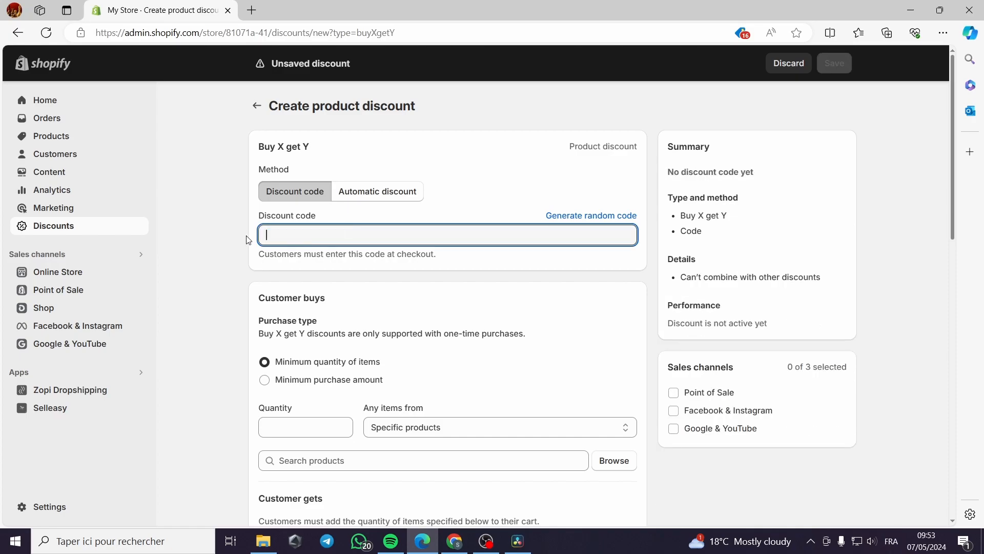
Enter Discount123 as the discount code.
type("Di")
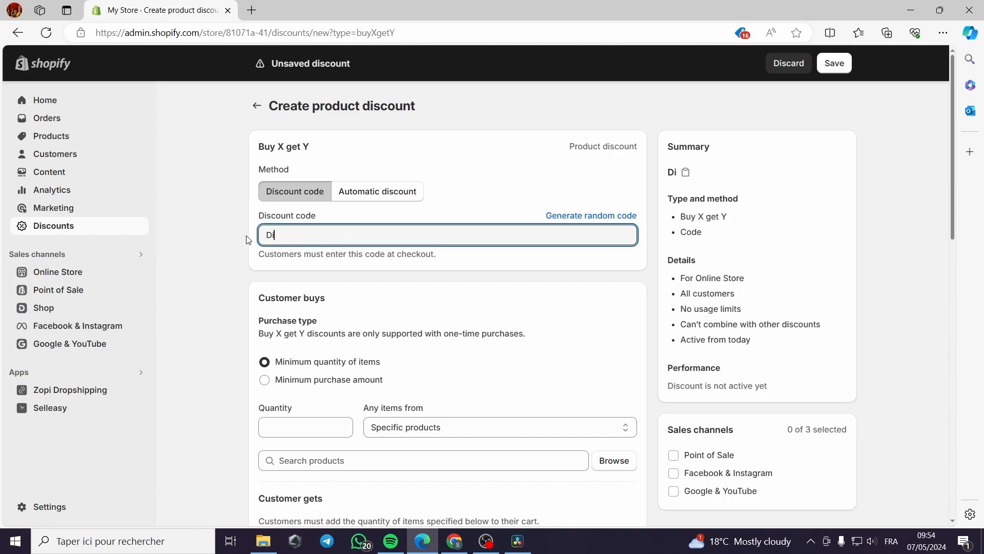
type("scount123")
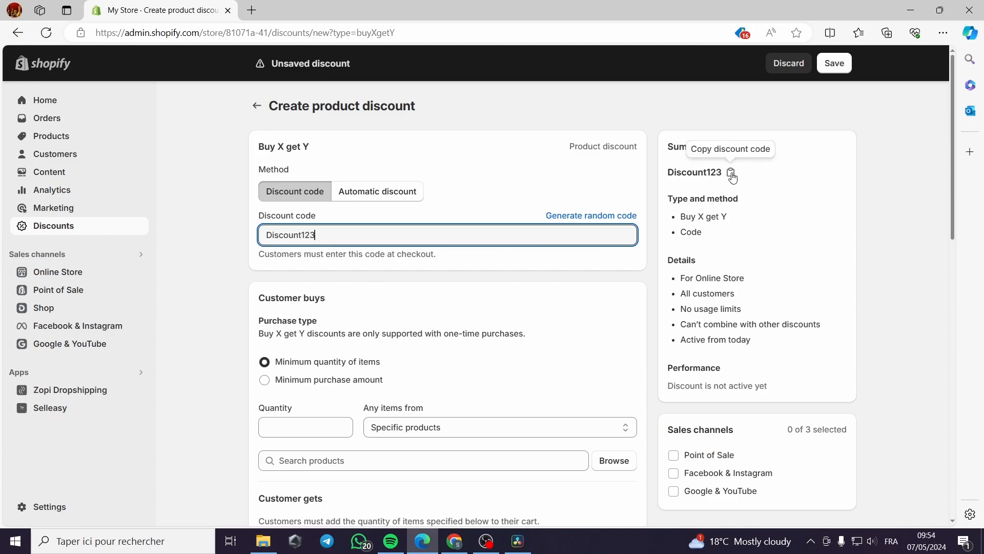
Require customers to buy a minimum quantity of 1 from specific products, choosing sweater 1.
scroll(287, 395, "down", 1)
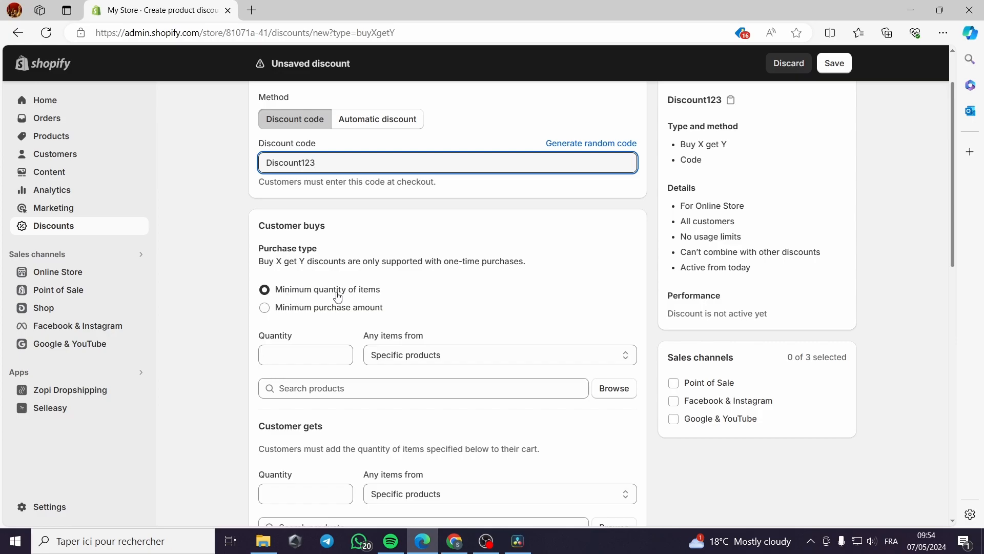
left_click(278, 358)
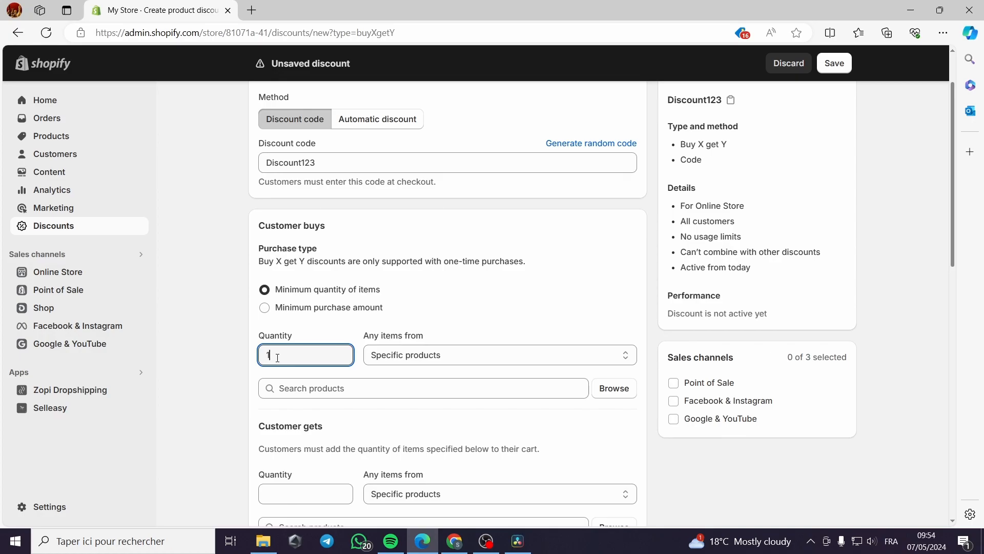
left_click(442, 353)
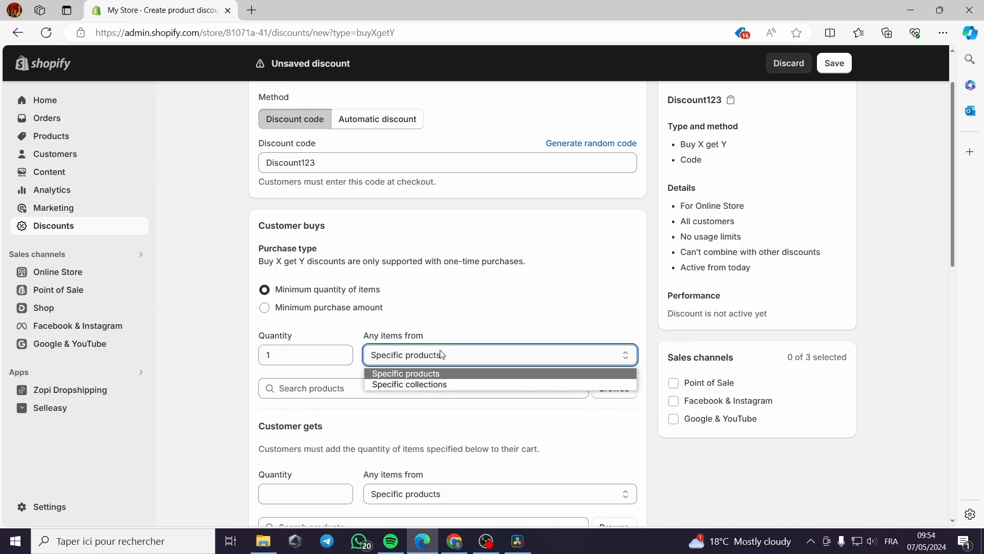
left_click(467, 376)
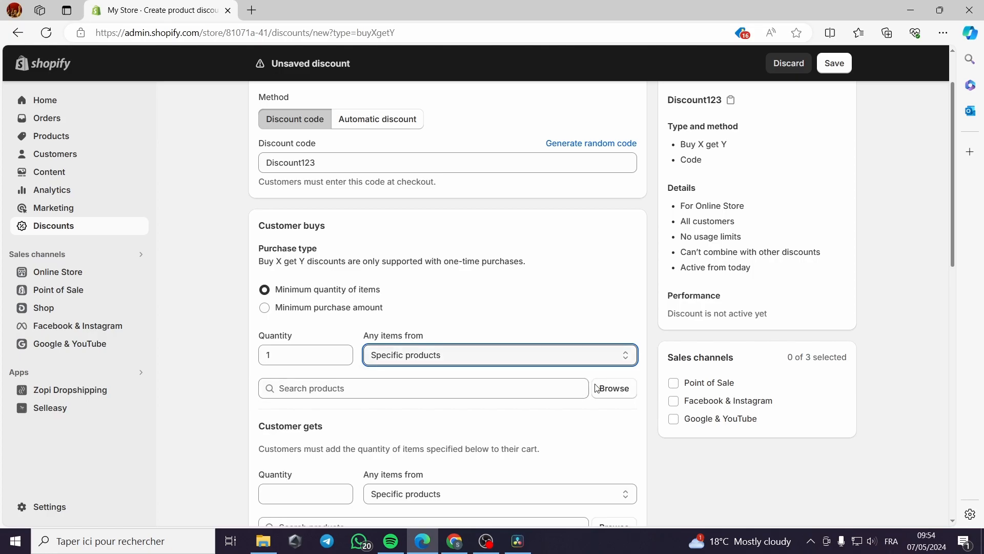
left_click(625, 393)
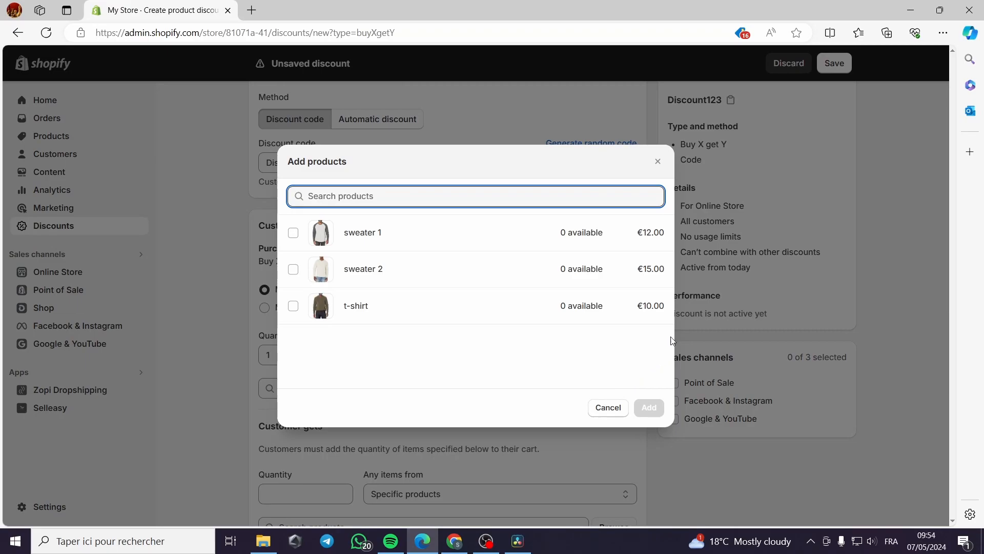
left_click(293, 235)
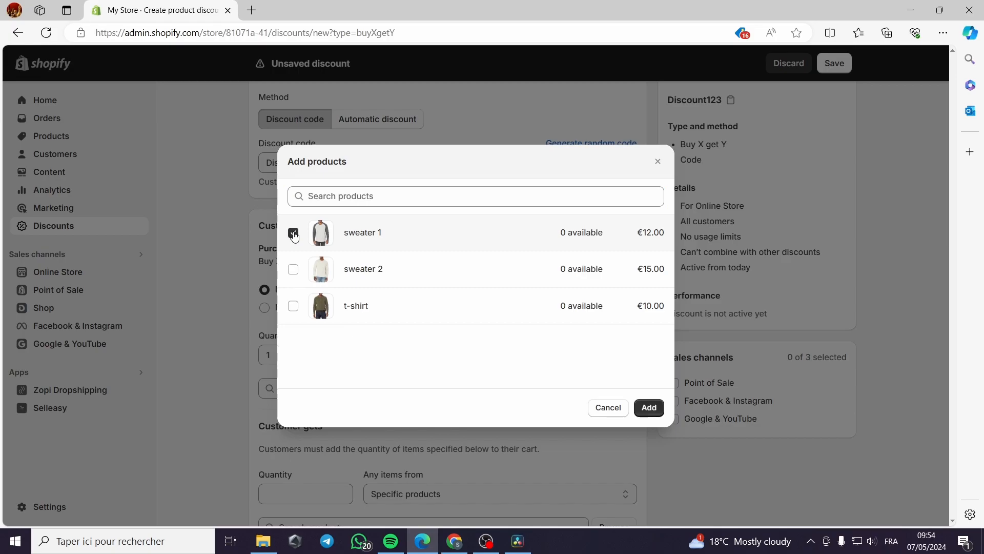
left_click(649, 407)
Set what the customer gets to a quantity of 1 of the specific product sweater 1.
scroll(352, 437, "down", 3)
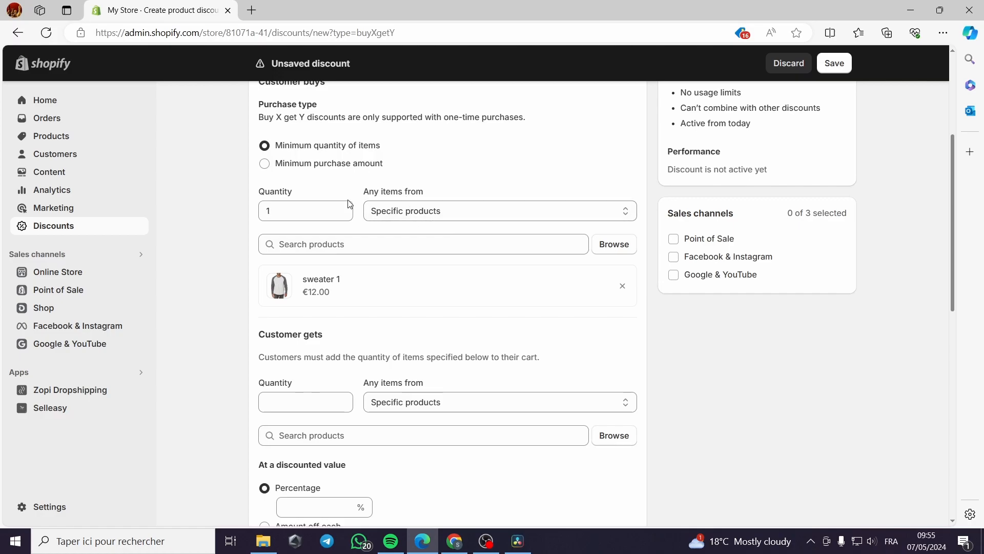
scroll(336, 317, "down", 2)
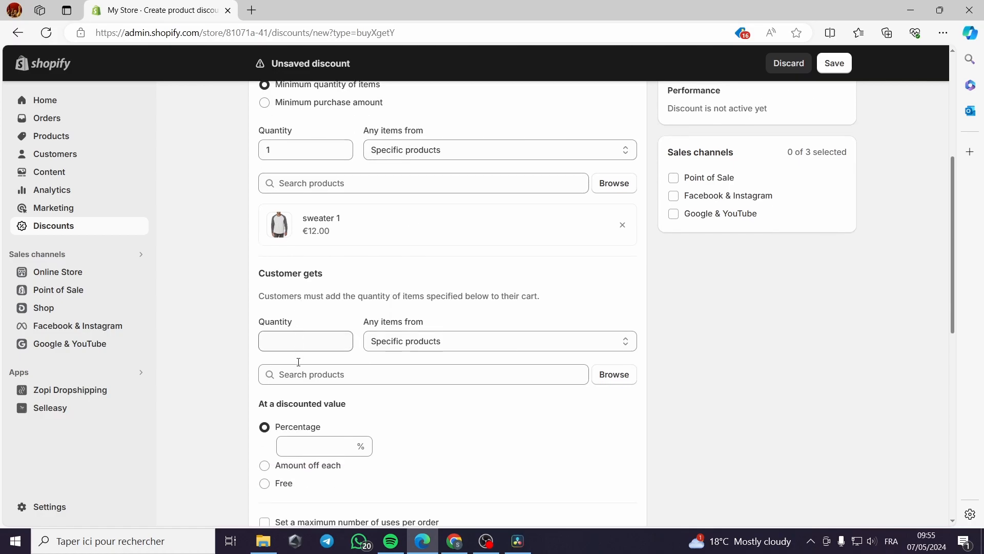
left_click(306, 331)
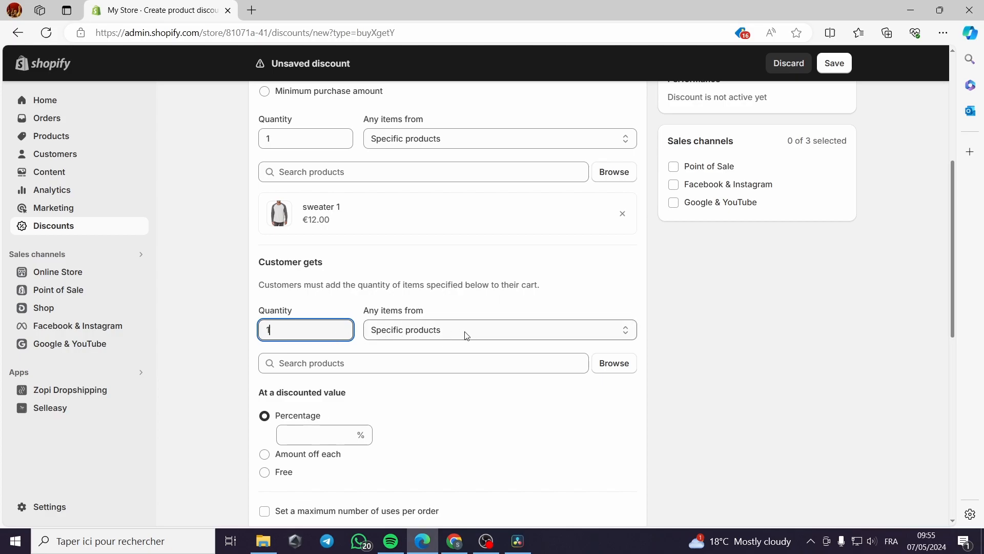
left_click(624, 369)
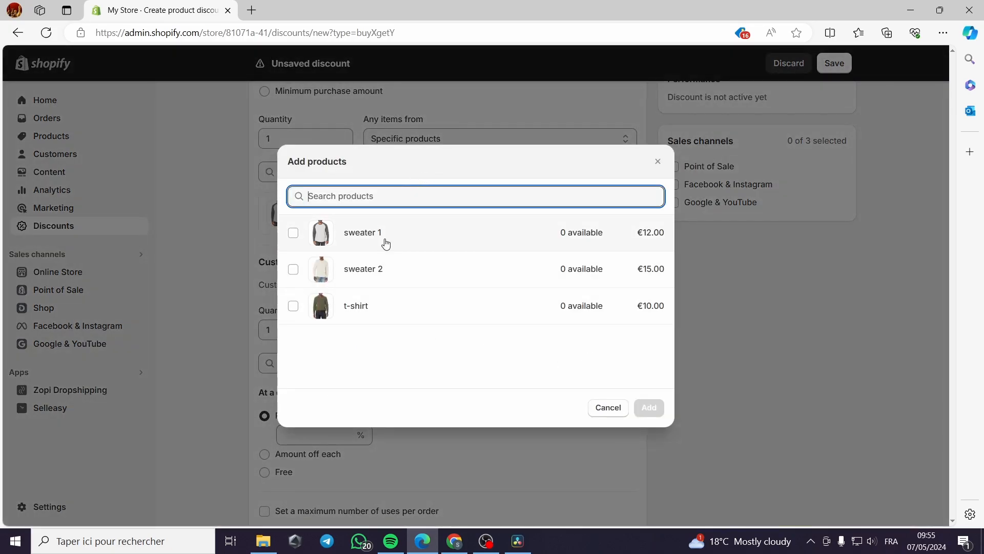
left_click(293, 238)
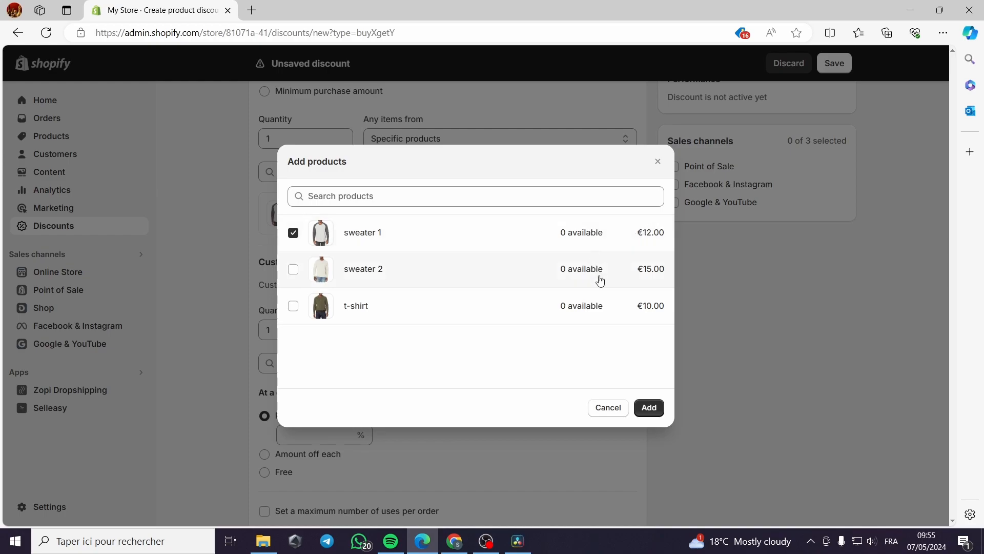
left_click(654, 411)
Make the item the customer gets free by choosing Free as the discounted value.
scroll(154, 363, "down", 5)
scroll(324, 295, "up", 1)
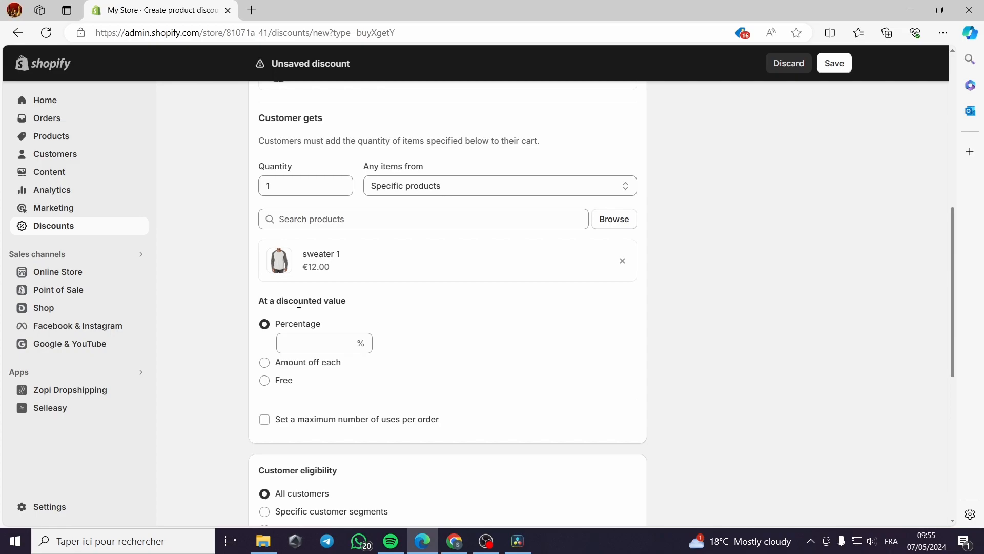
left_click(298, 346)
left_click(318, 342)
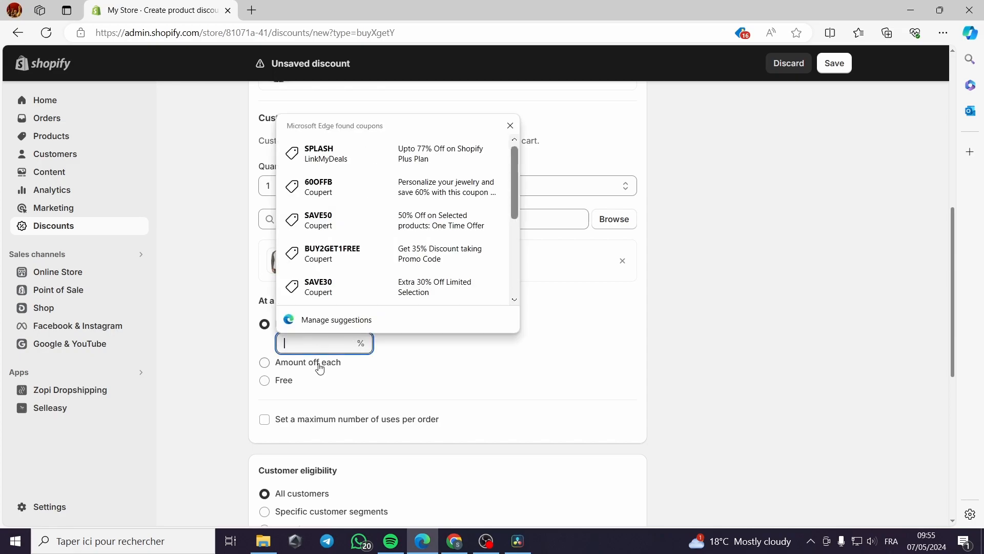
left_click(321, 364)
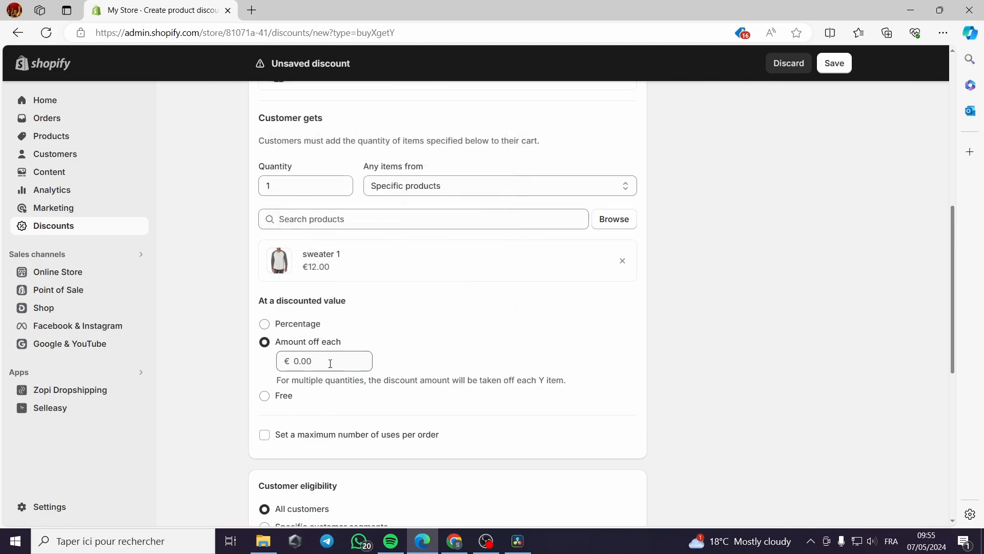
left_click(287, 400)
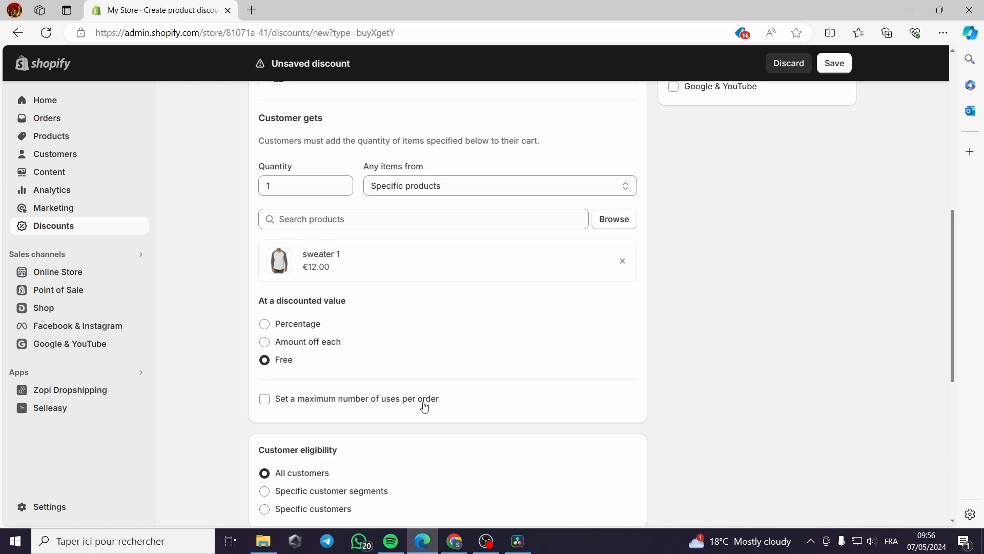
Set the maximum number of uses per order to 2.
left_click(265, 400)
left_click(279, 425)
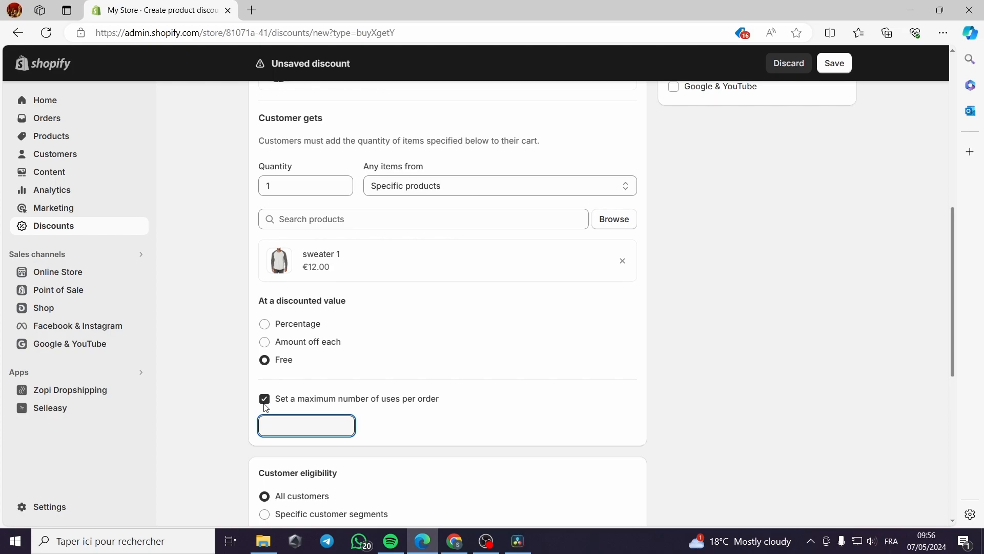
type("2")
left_click(202, 413)
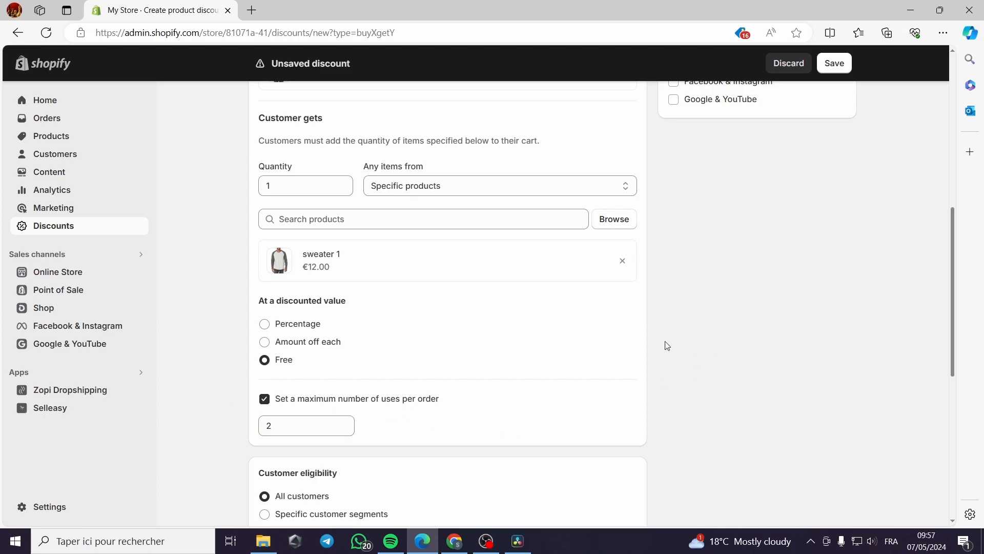
Limit the discount to one use per customer.
scroll(468, 356, "down", 4)
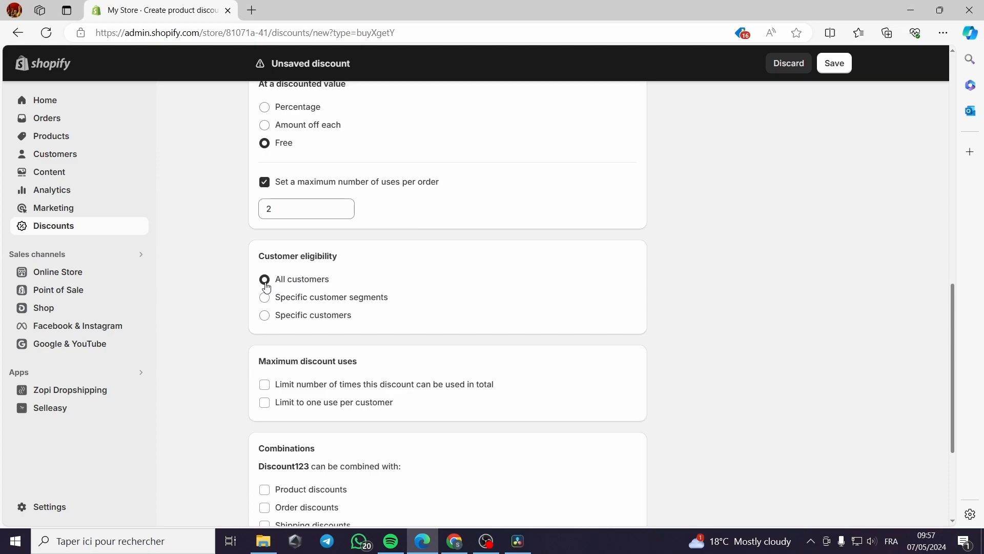
scroll(367, 284, "down", 3)
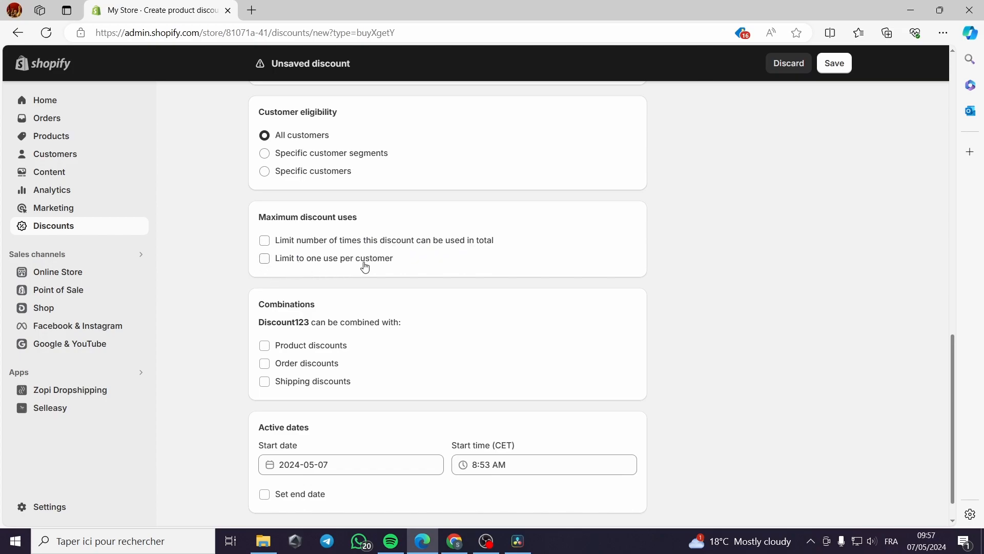
left_click(265, 259)
Allow Discount123 to be combined with product discounts.
scroll(438, 297, "down", 1)
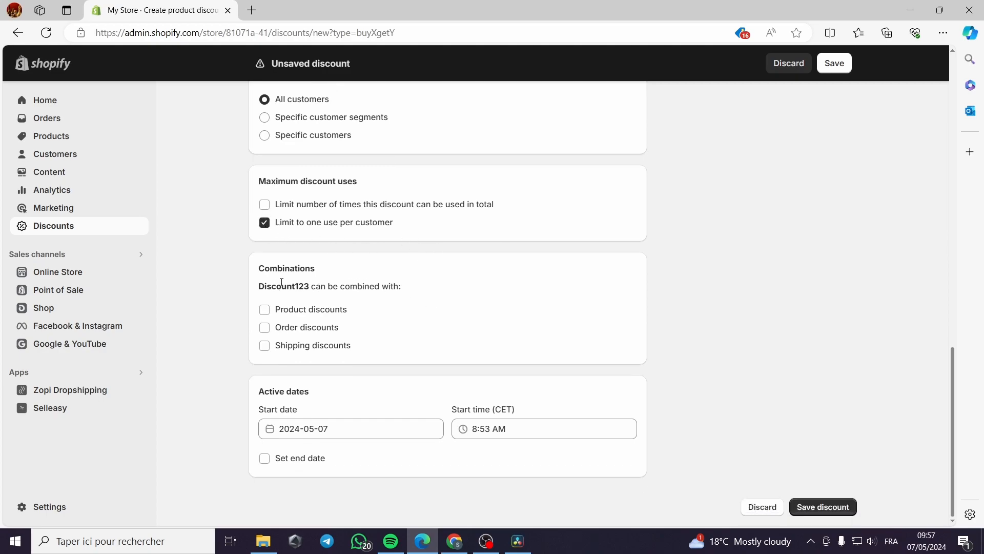
left_click_drag(259, 286, 319, 290)
left_click(394, 287)
mouse_move(308, 289)
left_mouse_down()
mouse_move(260, 288)
mouse_move(311, 287)
left_mouse_up()
left_click(266, 296)
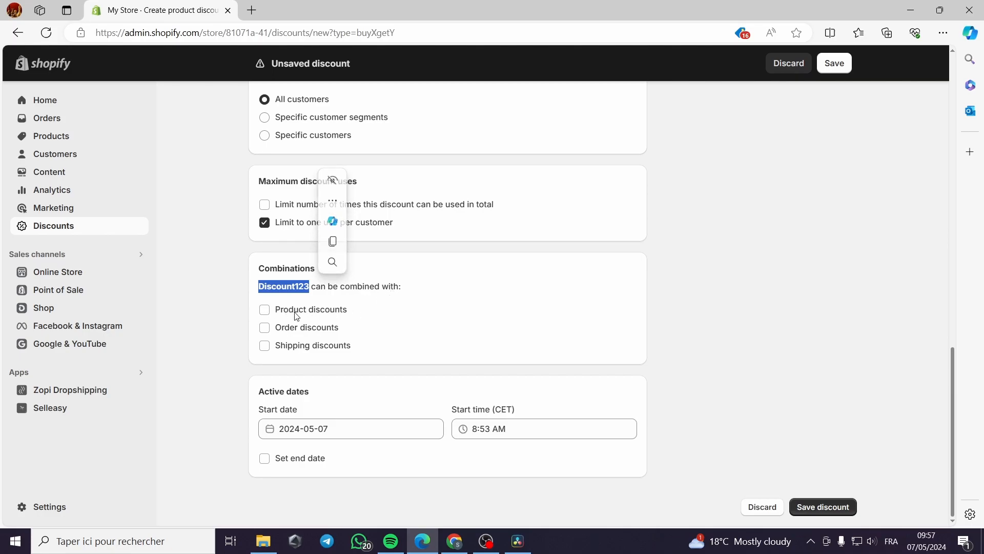
left_click(265, 310)
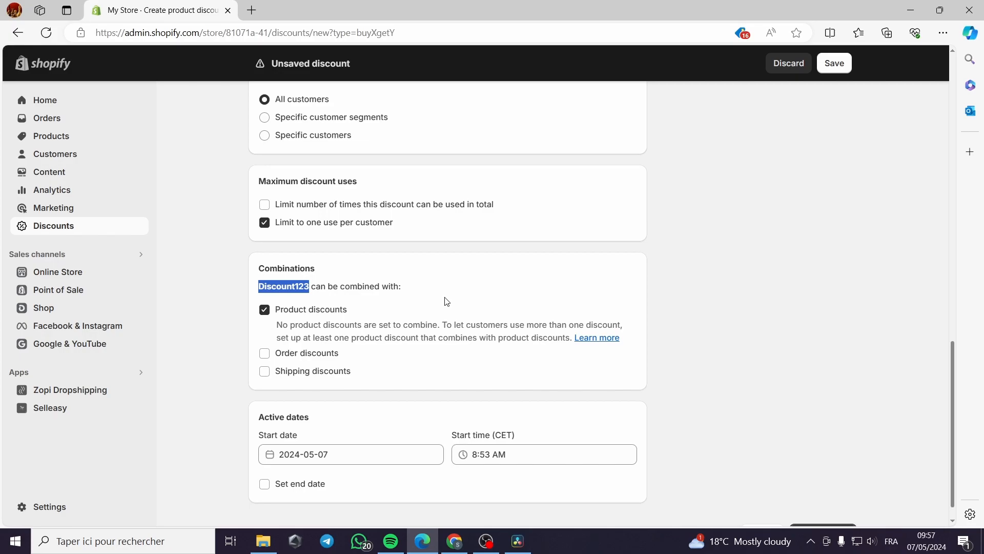
Set the discount's active dates to start on 2024-05-07 at 10:30 AM.
scroll(447, 302, "down", 1)
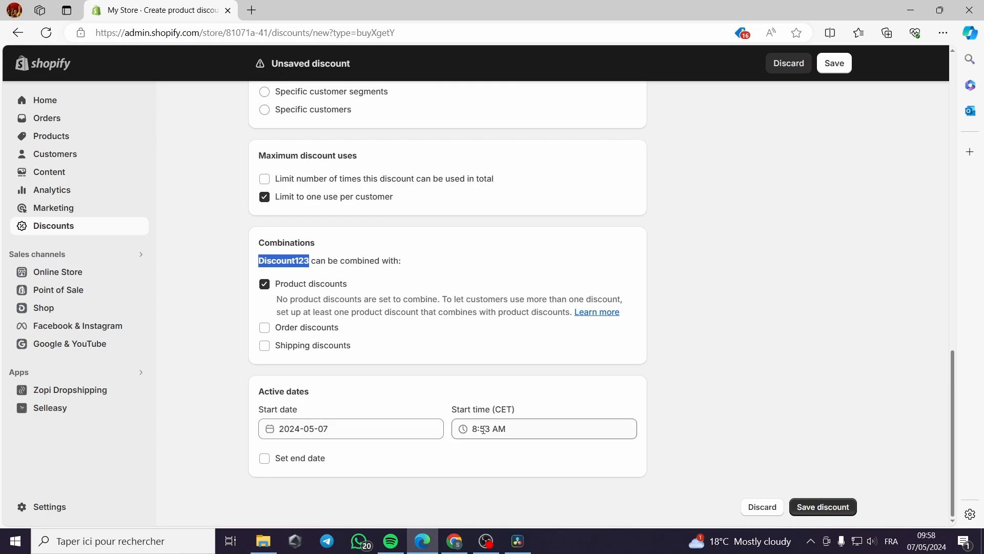
left_click(321, 428)
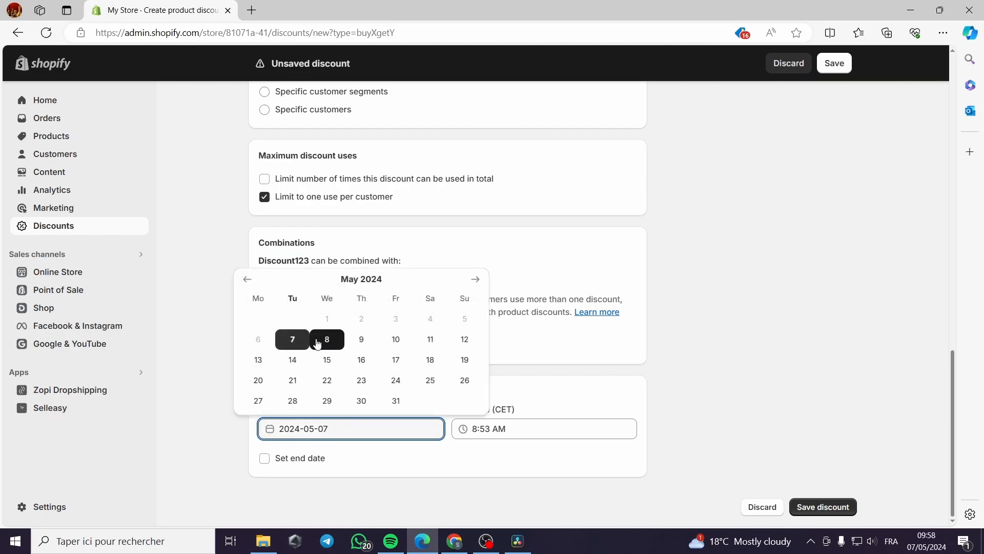
left_click(292, 339)
left_click(484, 432)
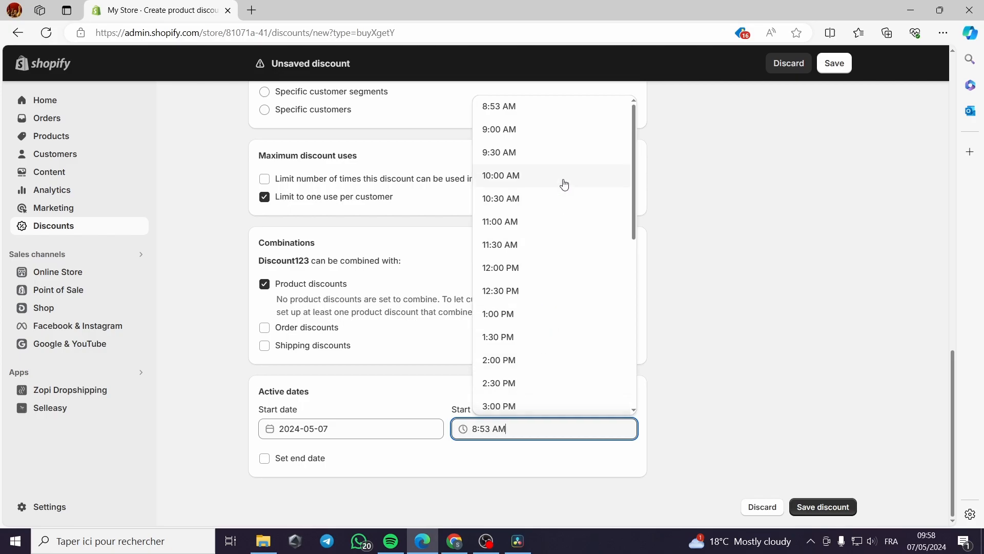
left_click(533, 207)
Give the discount an end date of 2024-05-08 with end time 11:59 PM, and save the discount.
left_click(283, 457)
scroll(283, 457, "down", 1)
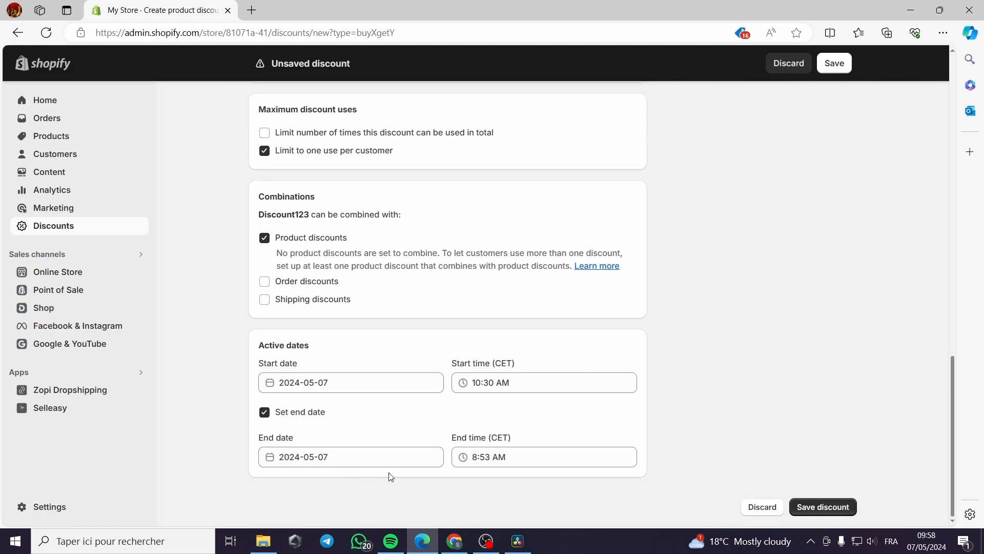
left_click(345, 456)
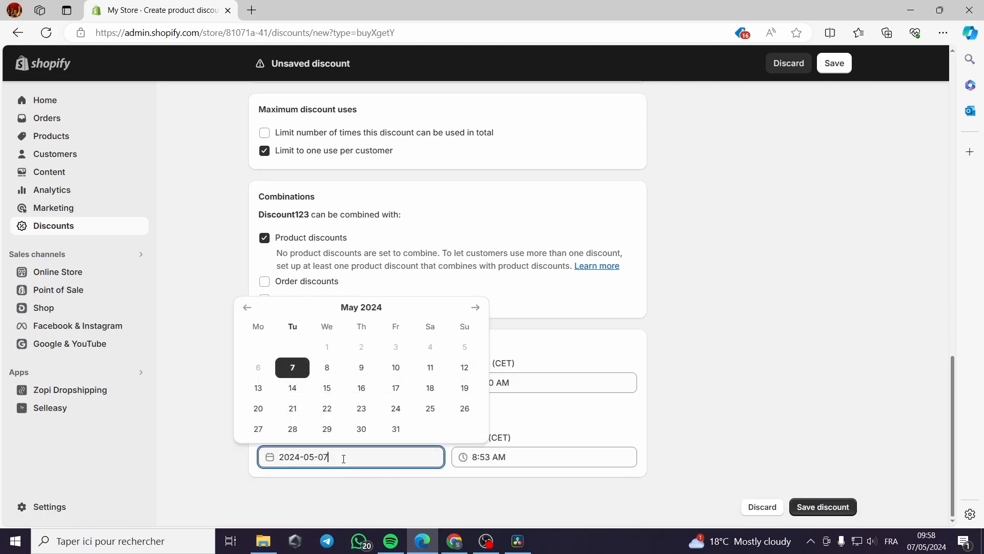
left_click(334, 371)
left_click(508, 456)
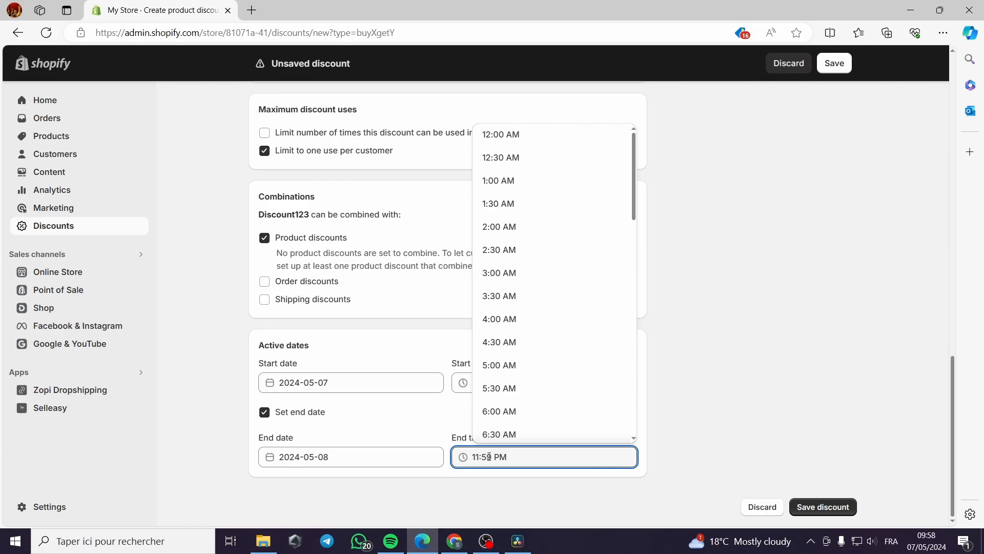
left_click(590, 490)
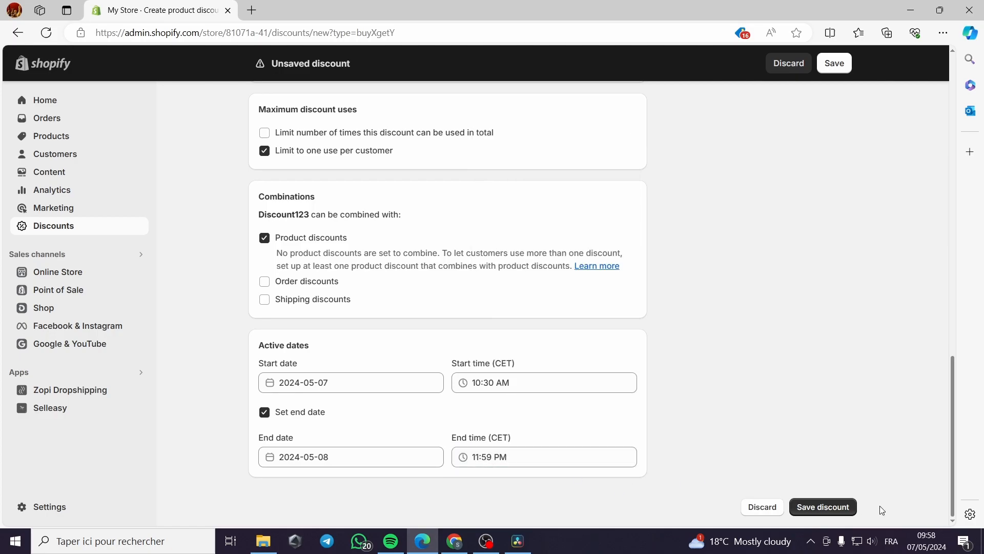
left_click(814, 512)
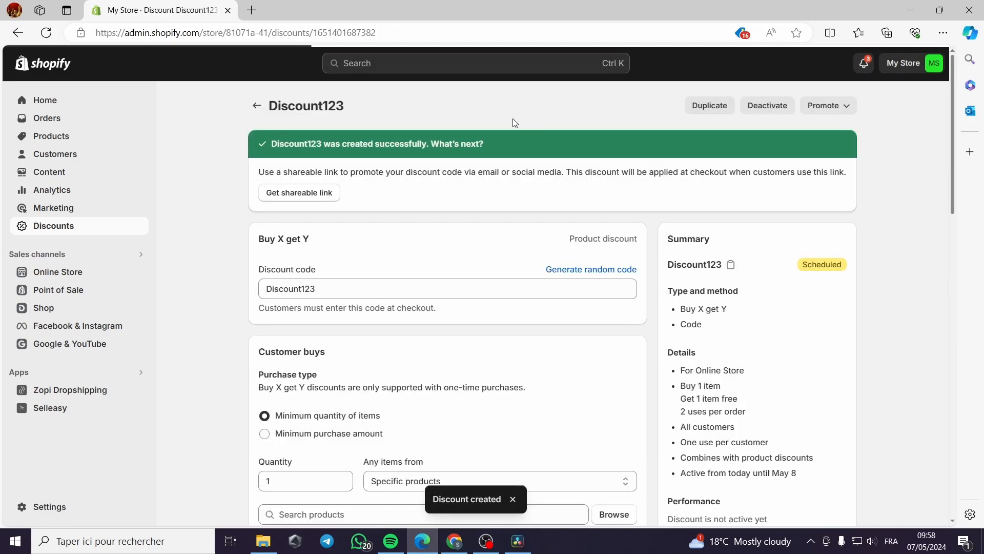
Get a shareable link for Discount123 with the homepage as landing page and copy it.
left_click(300, 195)
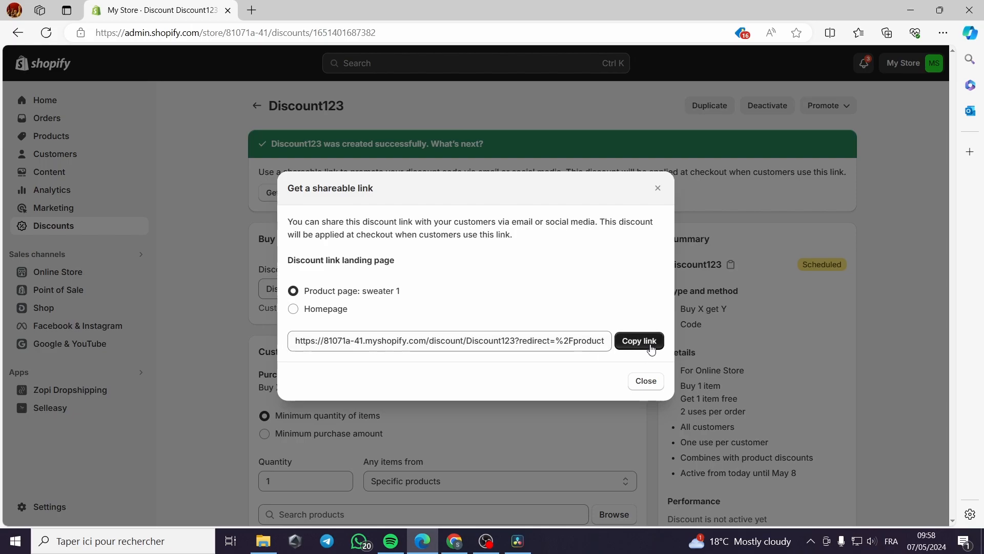
left_click(330, 310)
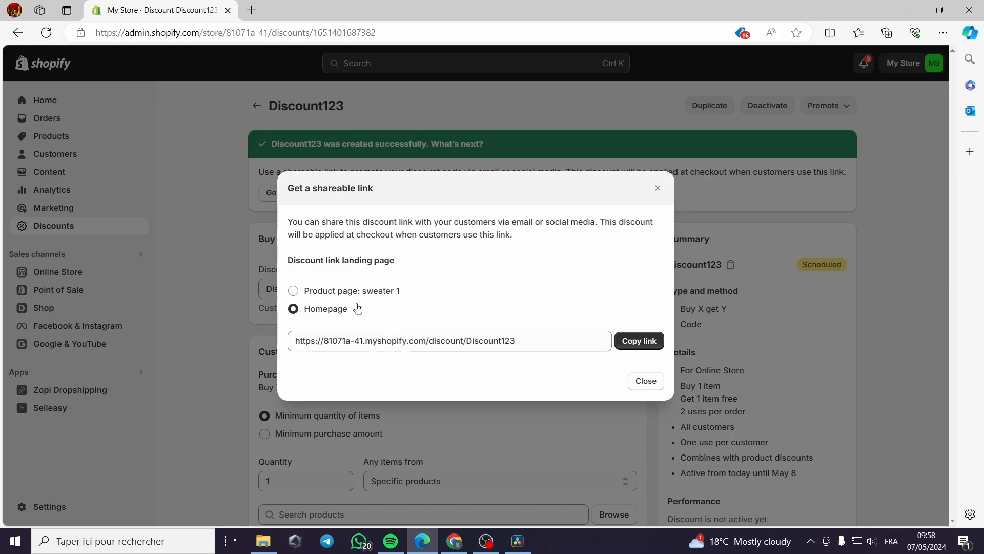
left_click(640, 341)
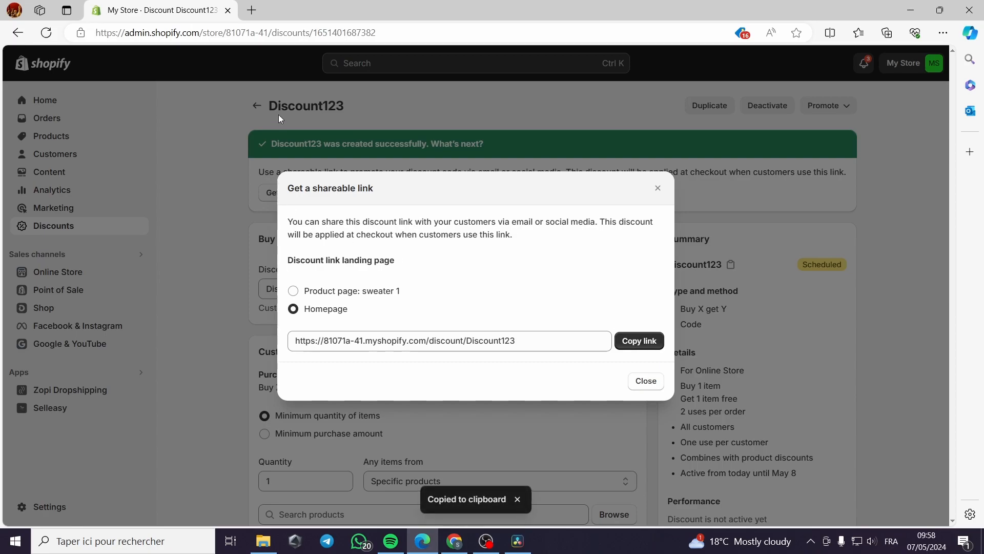
Open the copied discount link in a new browser tab and look over the storefront homepage.
left_click(251, 10)
key("ctrl+v")
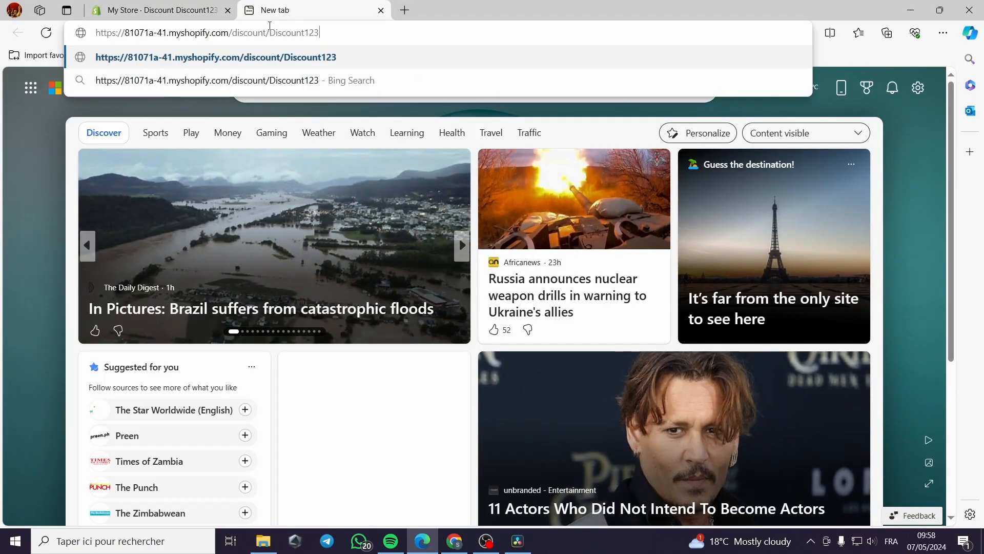
key("Return")
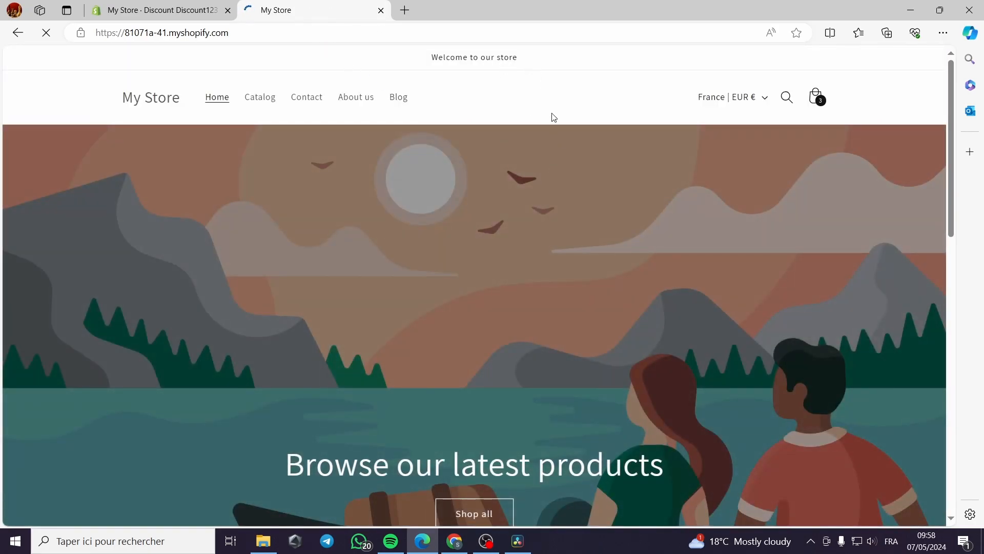
scroll(461, 141, "down", 3)
scroll(461, 137, "down", 2)
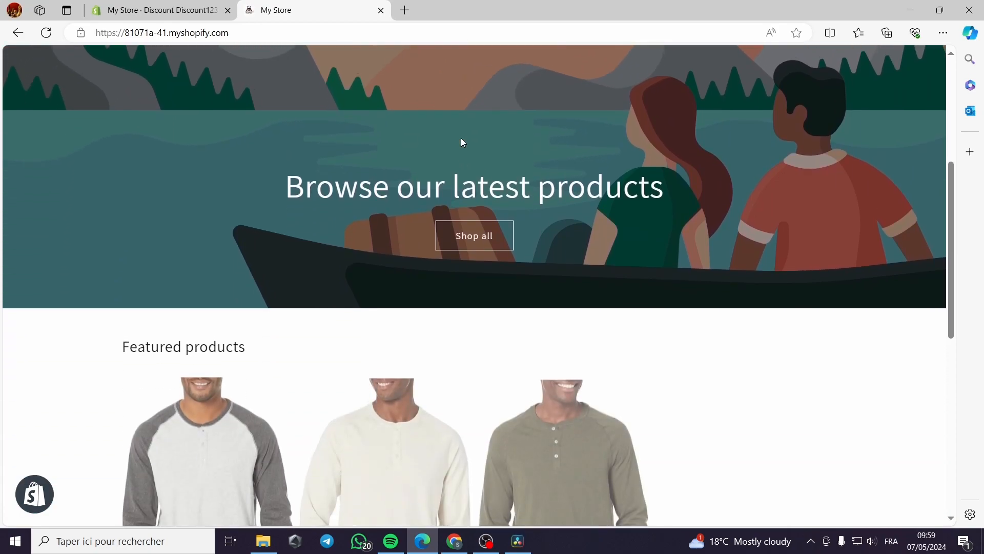
scroll(460, 138, "up", 5)
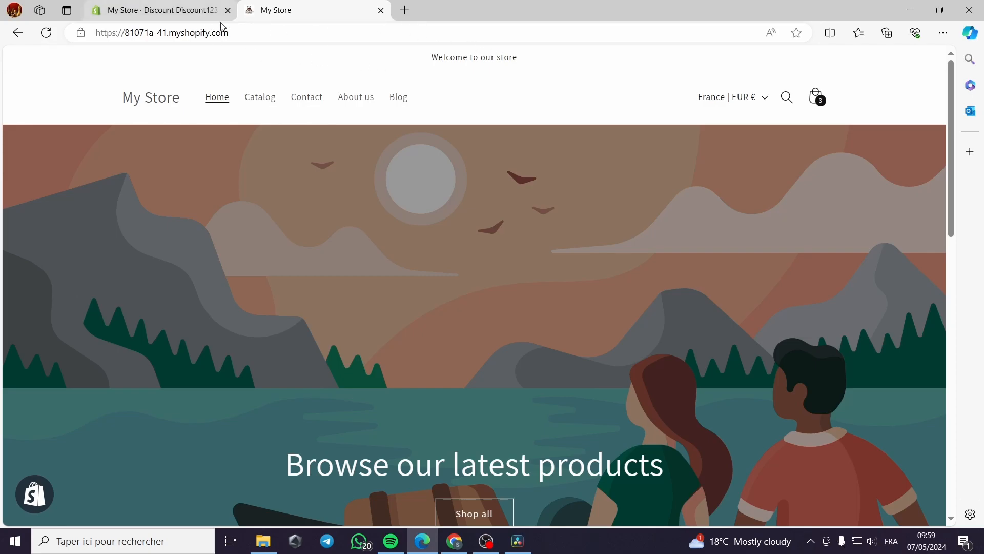
scroll(587, 193, "down", 7)
scroll(586, 193, "up", 7)
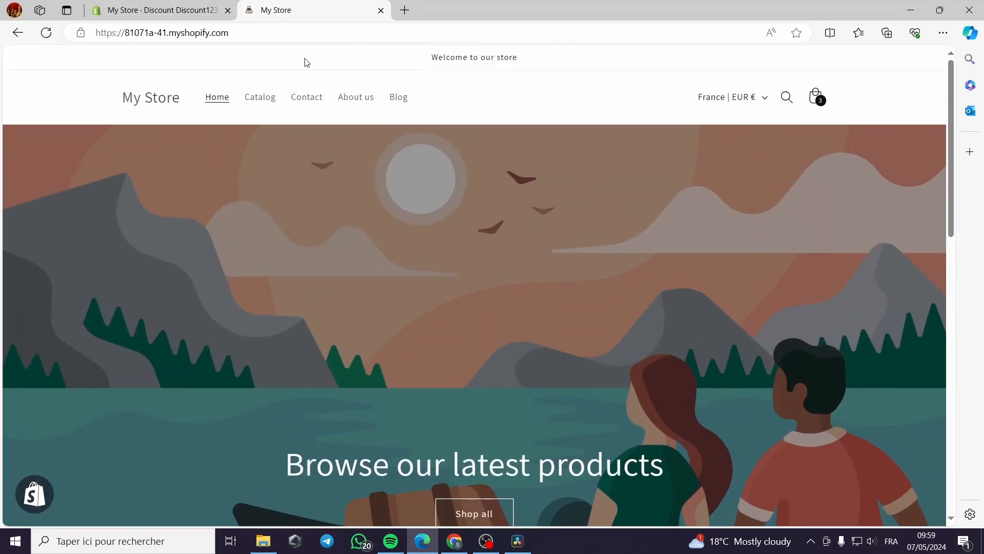
Examine the discount code at the end of the shareable link alongside the storefront homepage and its featured products.
left_click(163, 6)
left_click_drag(516, 341, 472, 341)
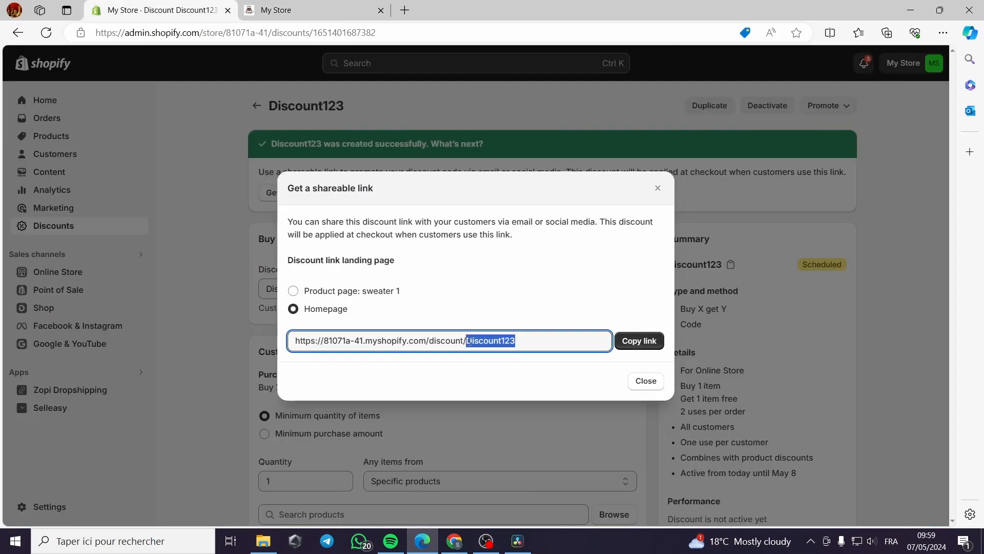
left_click(300, 7)
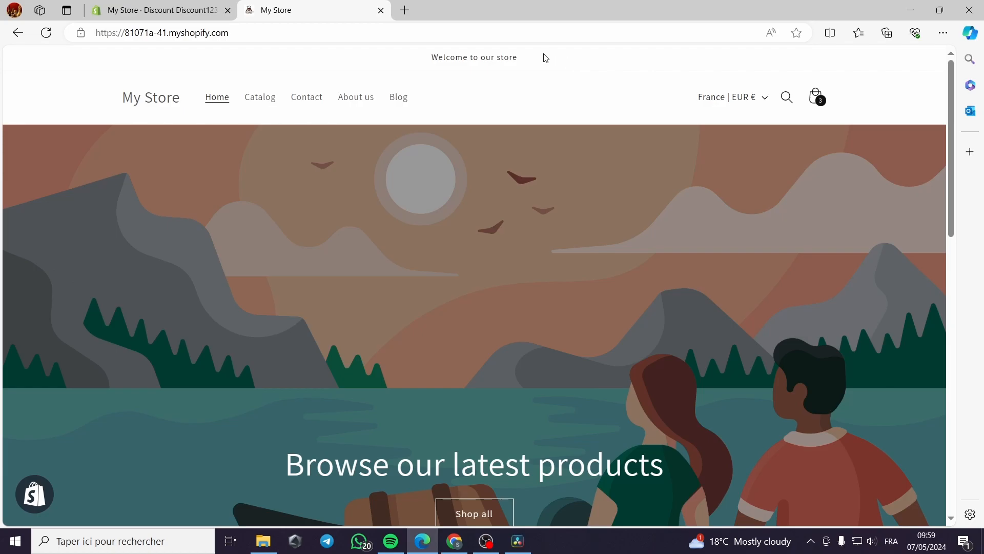
left_click(159, 11)
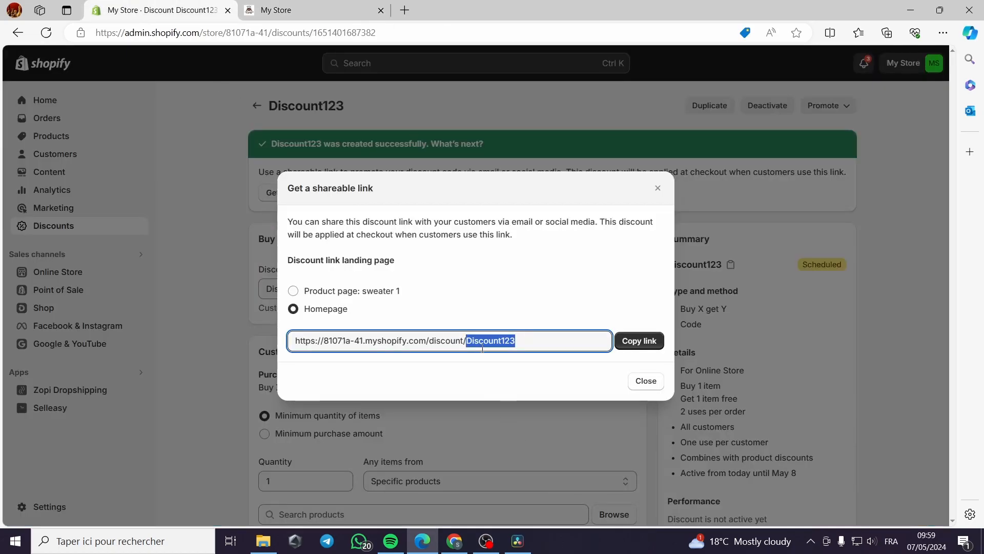
left_click(287, 10)
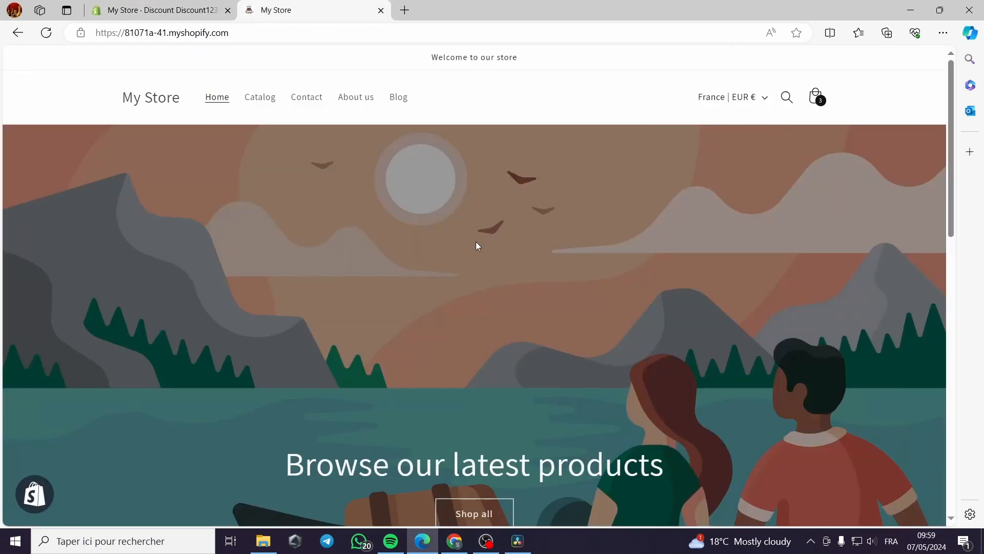
scroll(475, 241, "down", 10)
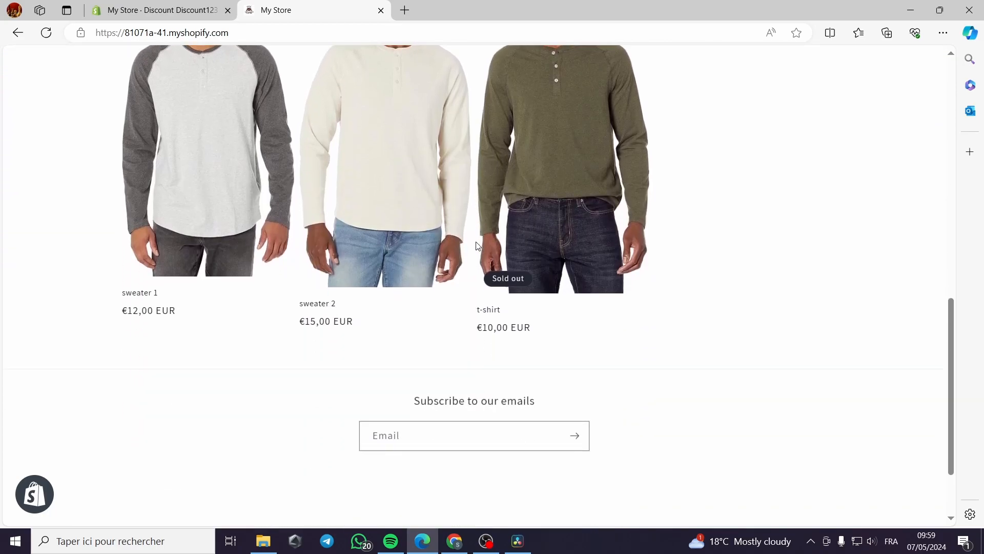
scroll(496, 258, "up", 10)
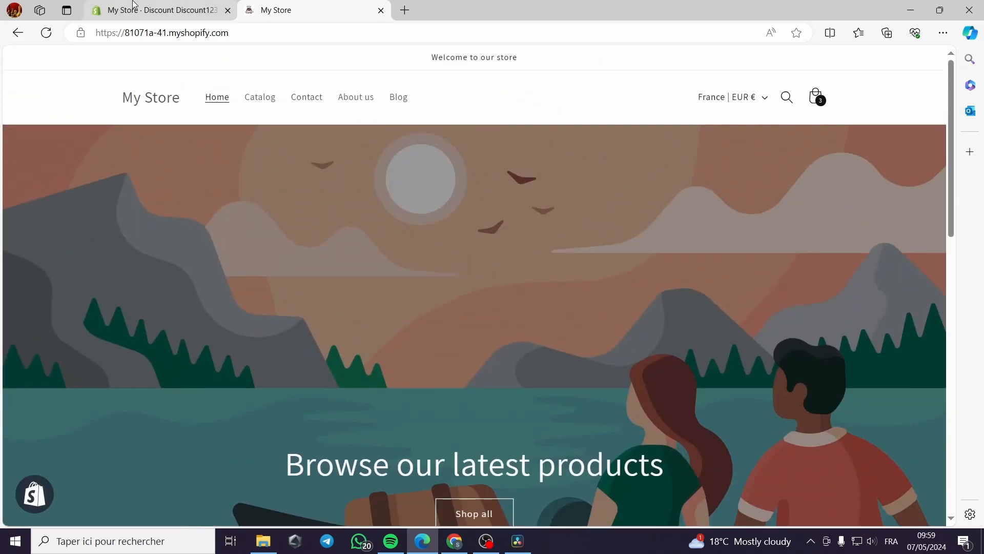
left_click(134, 4)
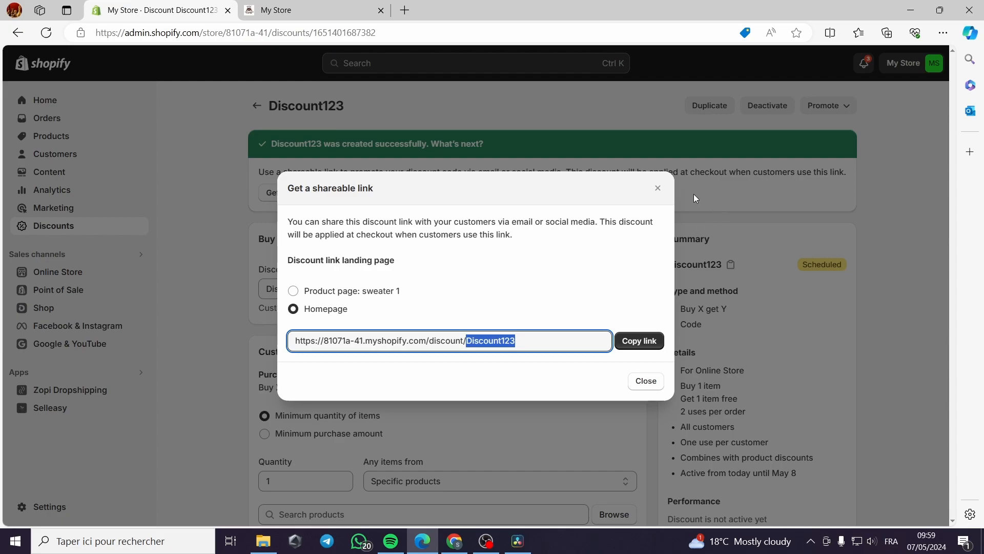
left_click(292, 6)
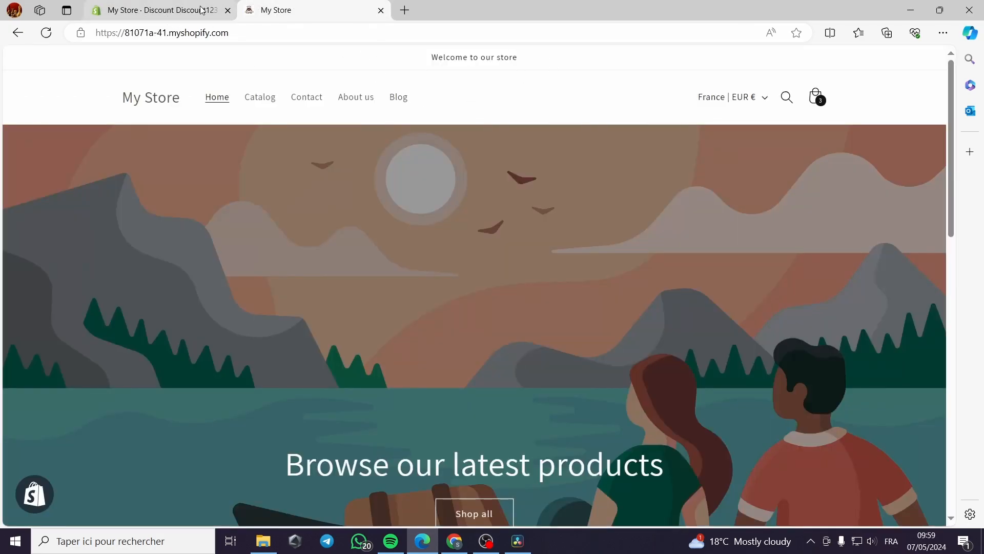
Return to the Discount123 page in the store admin and close the shareable link dialog.
left_click(170, 6)
left_click(647, 381)
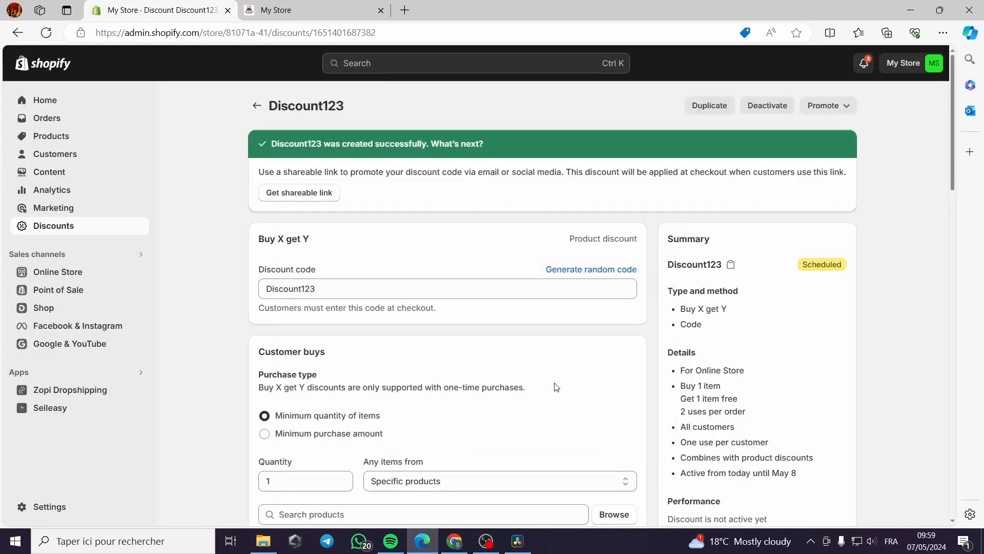
scroll(556, 387, "down", 1)
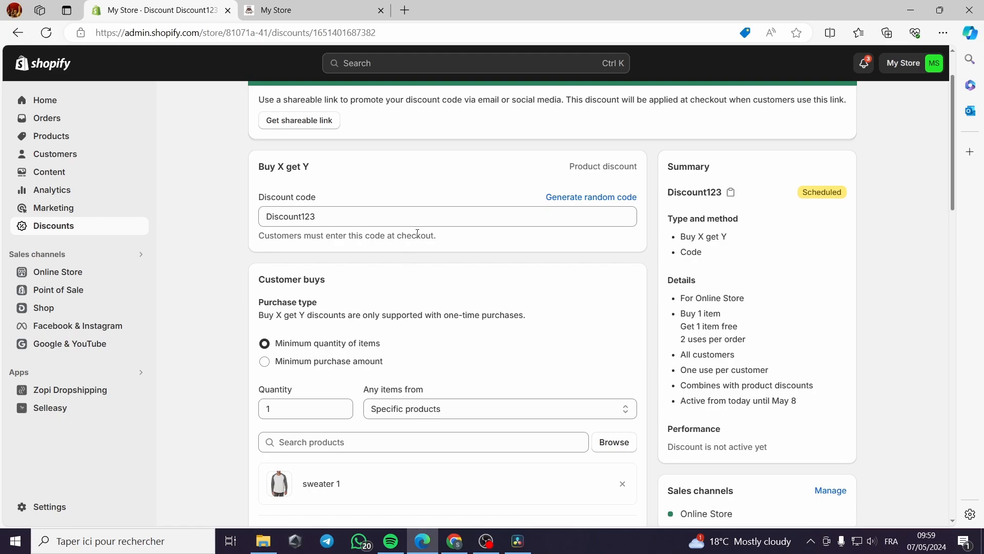